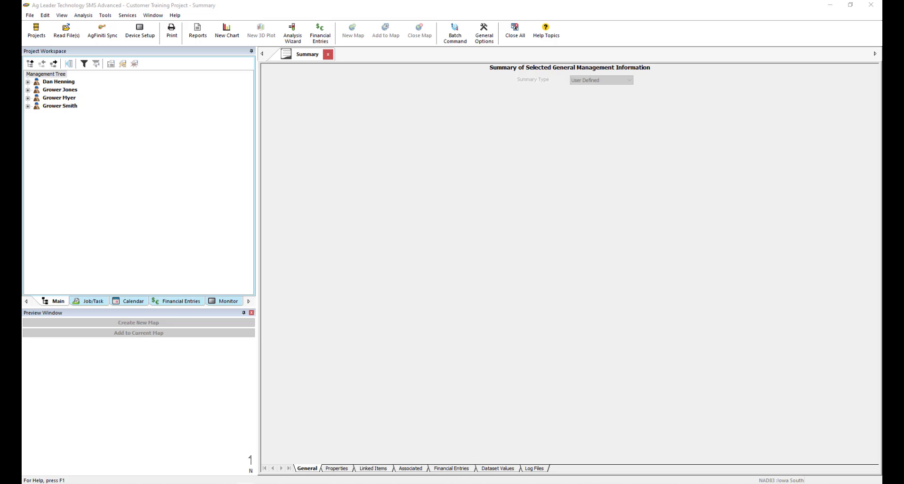
- Open the 2021 Grain Harvest yield data for East McMains as a new map, Map 8
left_click(28, 106)
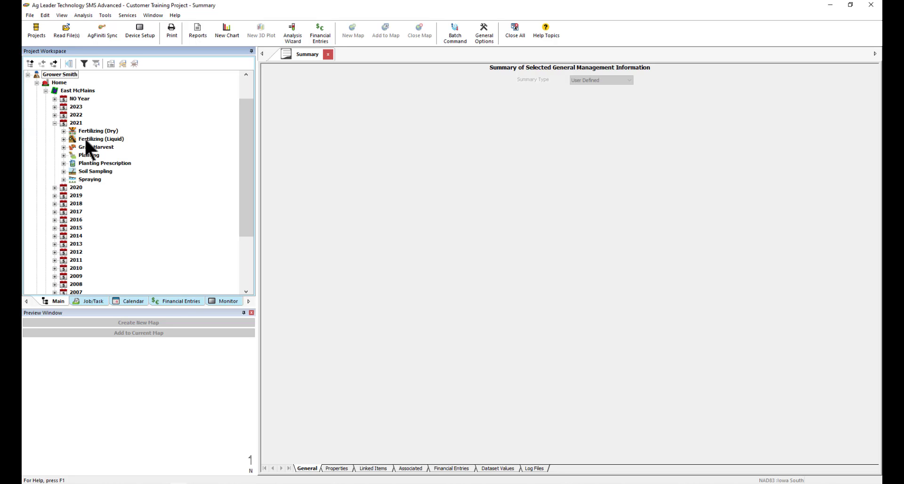
left_click(97, 146)
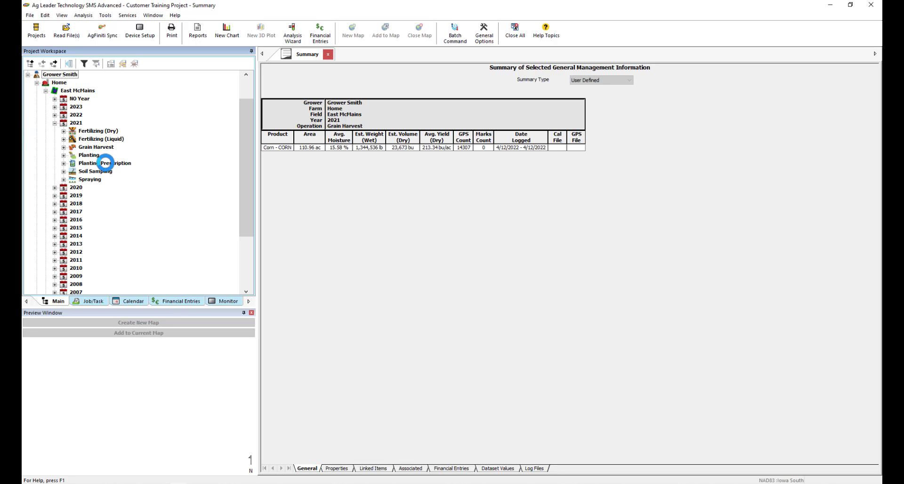
left_click(183, 322)
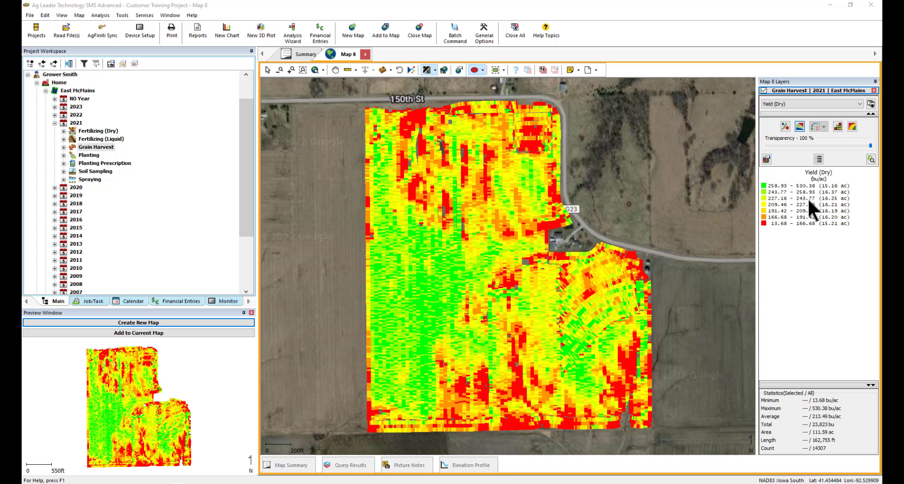
- Reduce the yield legend from seven to 3 equal-point ranges, giving green, yellow and red zones
double_click(807, 198)
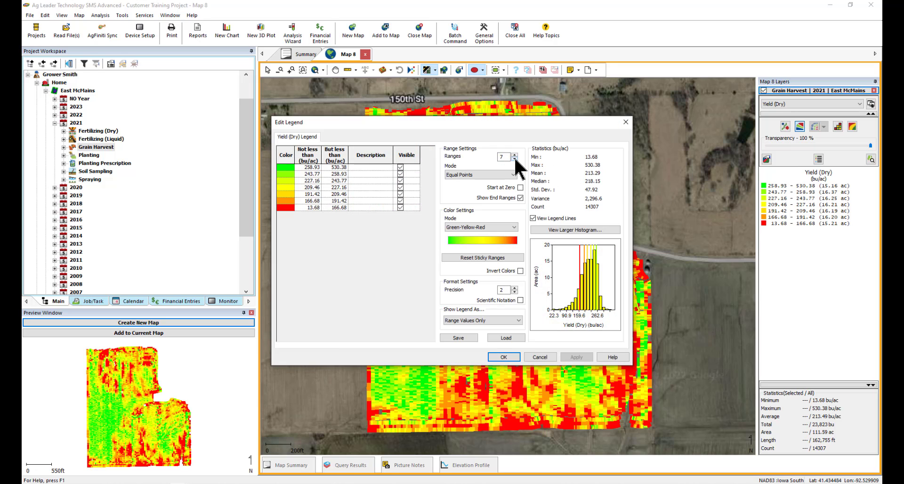
left_click(515, 160)
left_click(515, 158)
left_click(514, 159)
left_click(515, 158)
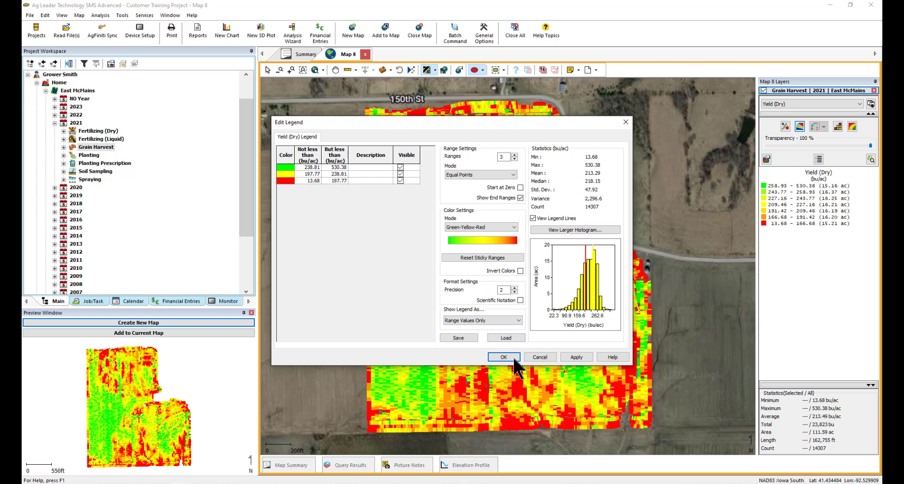
key("Return")
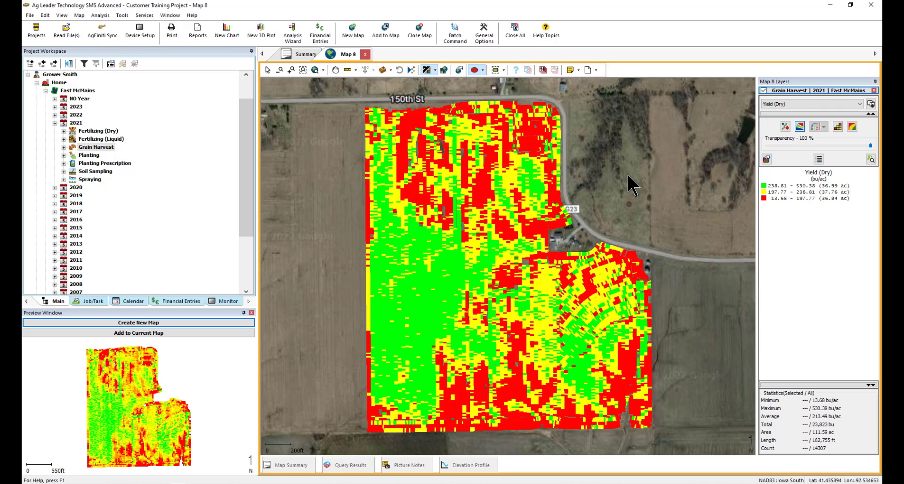
- Start a new Management Zone Layer on the 2021 Grain Harvest yield map
left_click(30, 15)
key("Down")
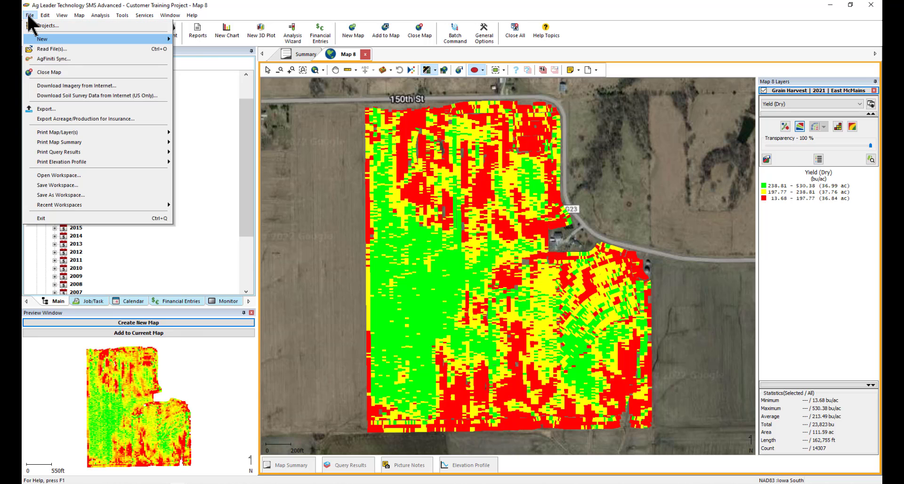
key("Right")
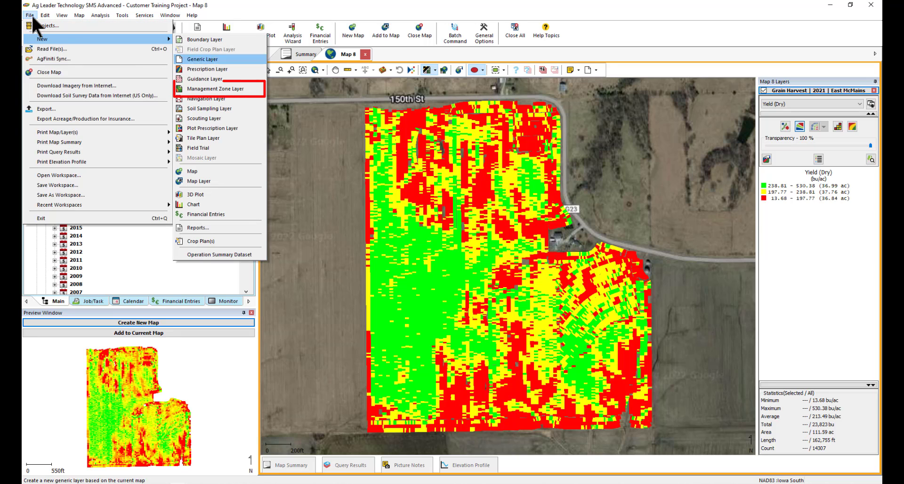
key("Escape")
key("Escape")
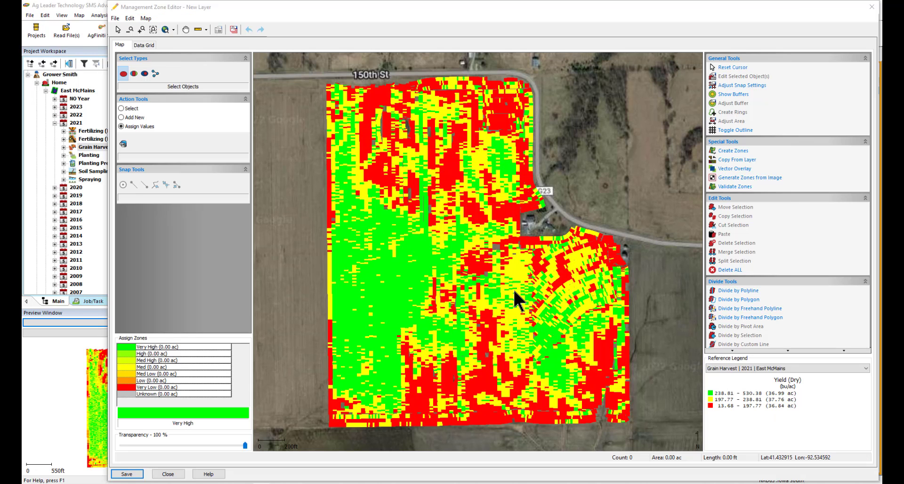
mouse_move(513, 288)
- Create zones from the Grain Harvest layer, rating the three yield ranges Very High, Med and Low
left_click(745, 152)
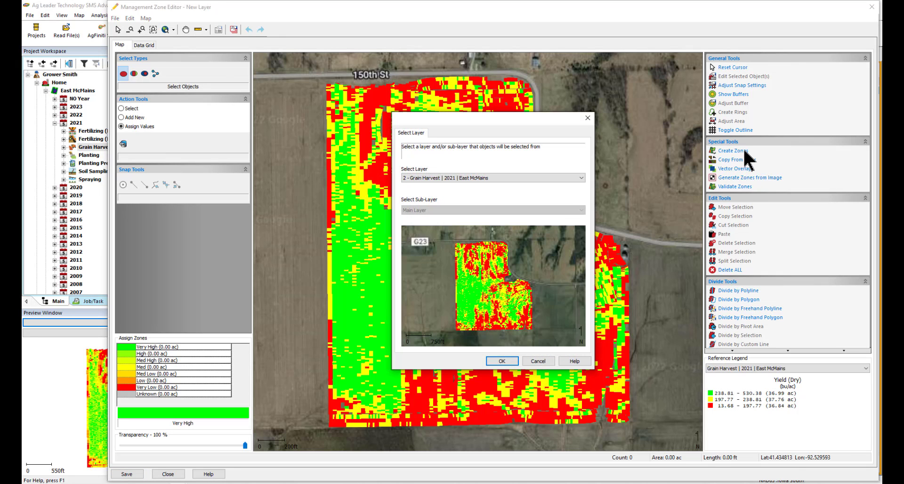
left_click(513, 361)
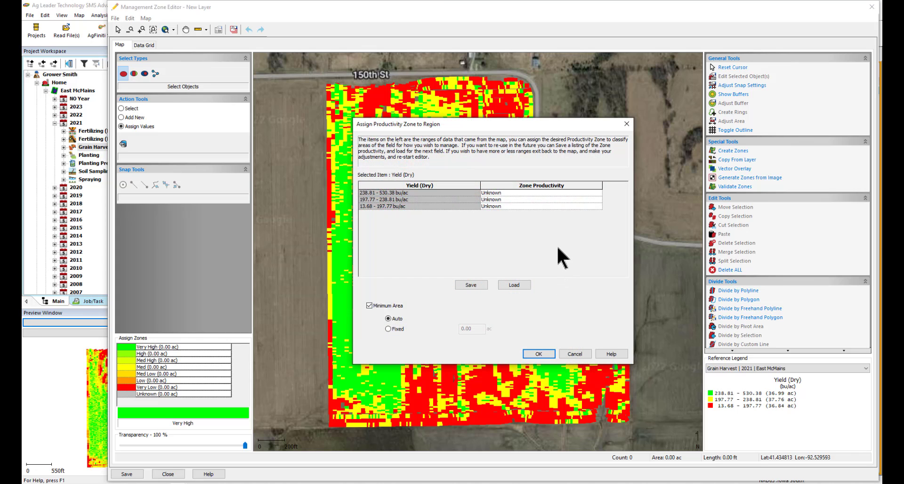
left_click(517, 192)
left_click(513, 198)
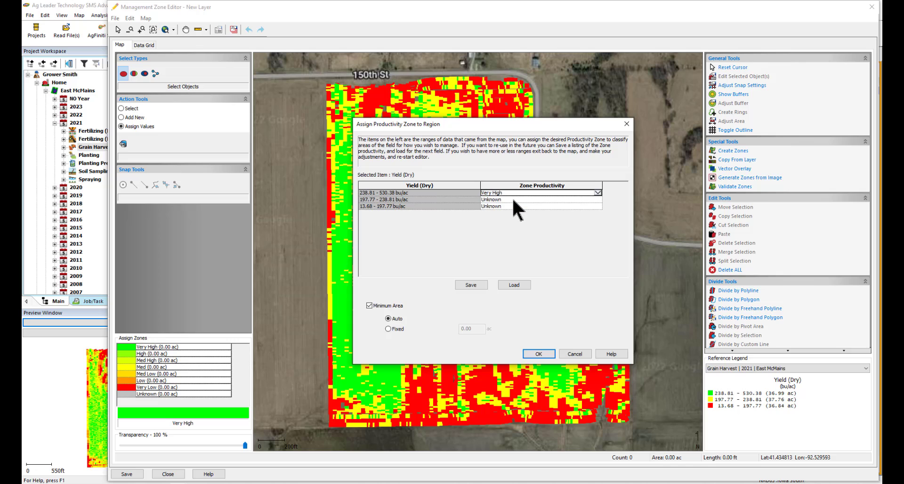
left_click(512, 198)
left_click(511, 197)
left_click(498, 223)
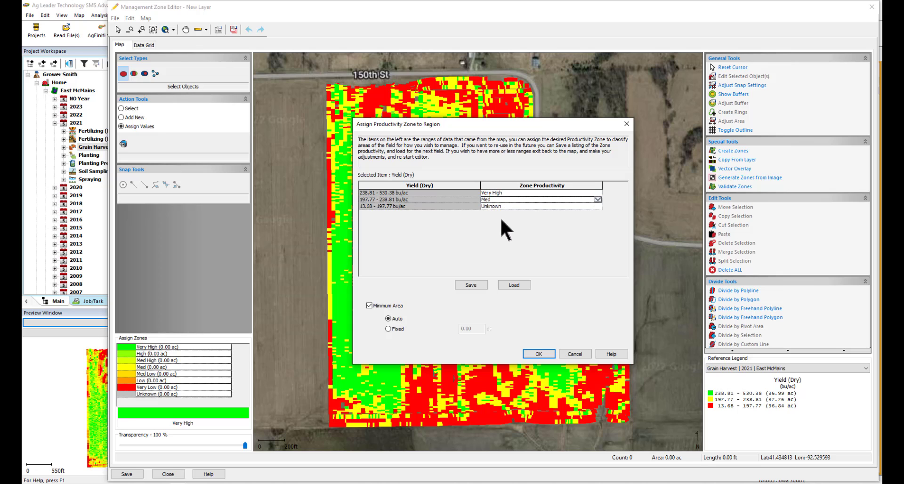
left_click(506, 206)
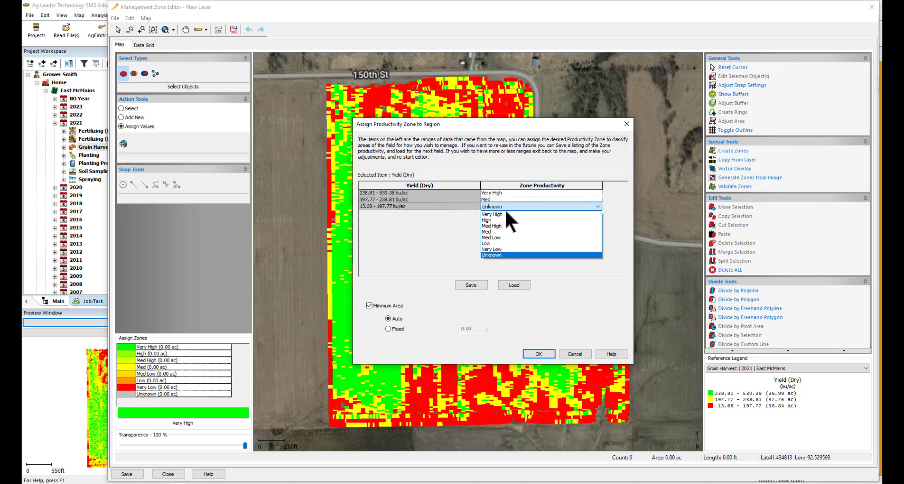
left_click(505, 240)
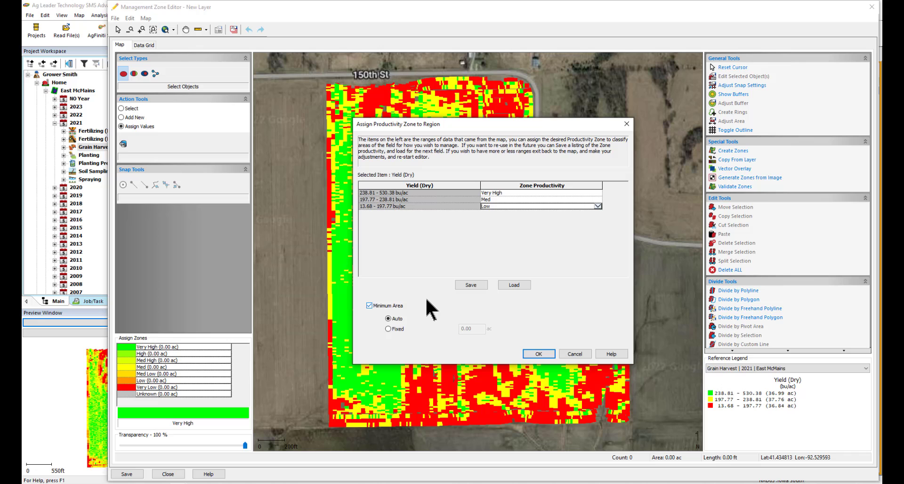
- Generate the yield zones, reassign the small green mid-field patch to Low, and save the layer
left_click(525, 350)
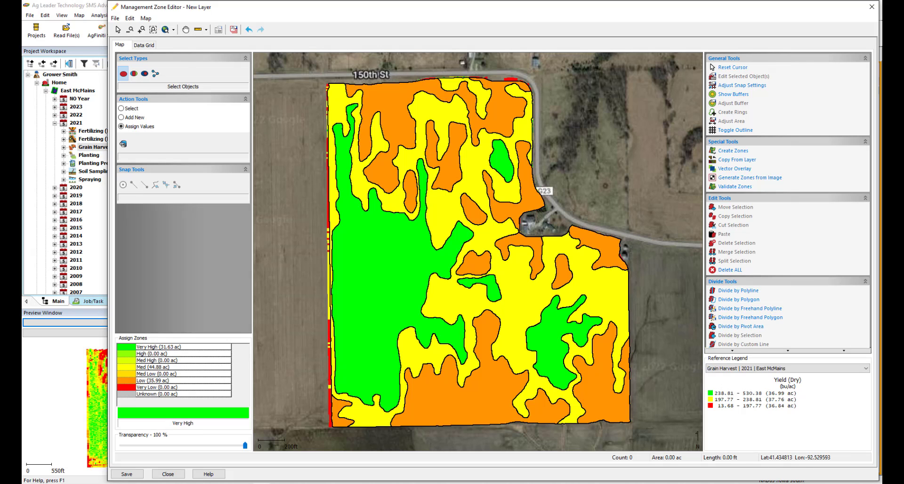
mouse_move(343, 335)
left_click(123, 142)
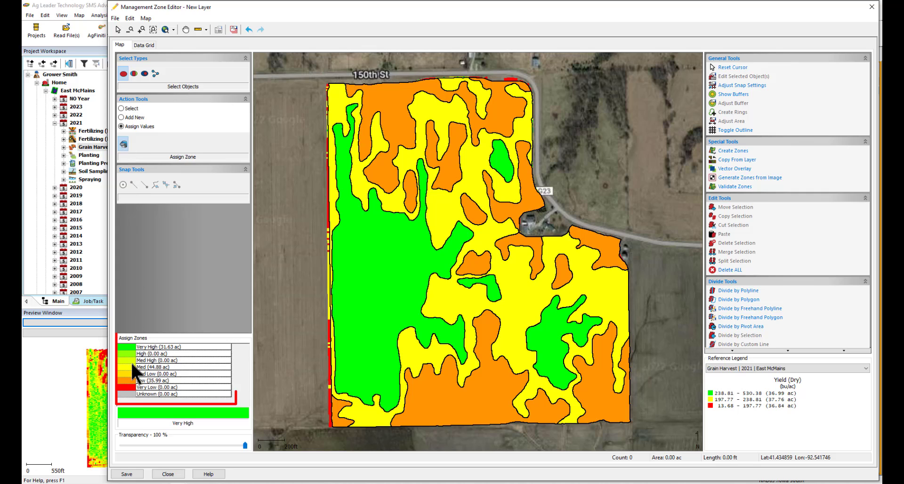
left_click(132, 379)
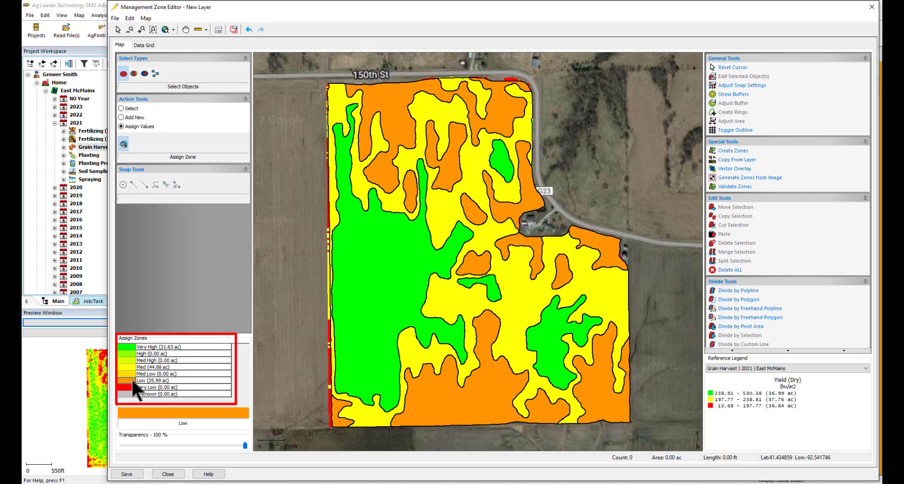
left_click(497, 293)
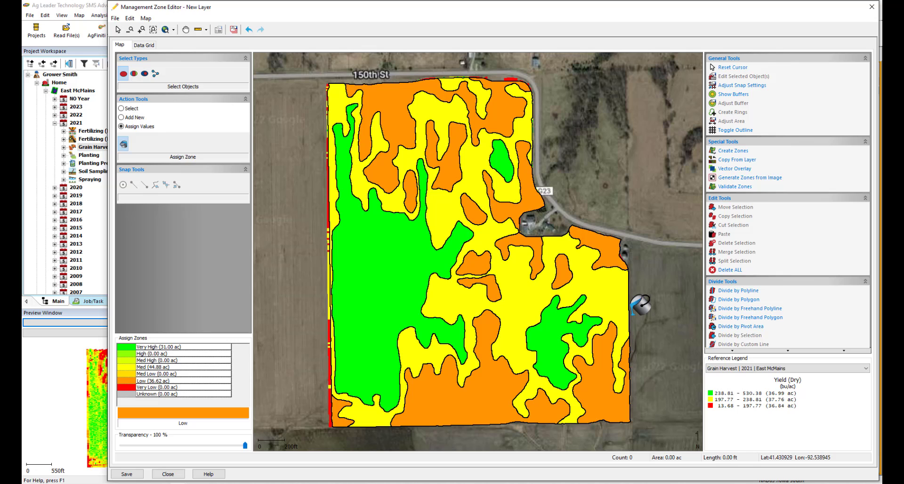
left_click(127, 474)
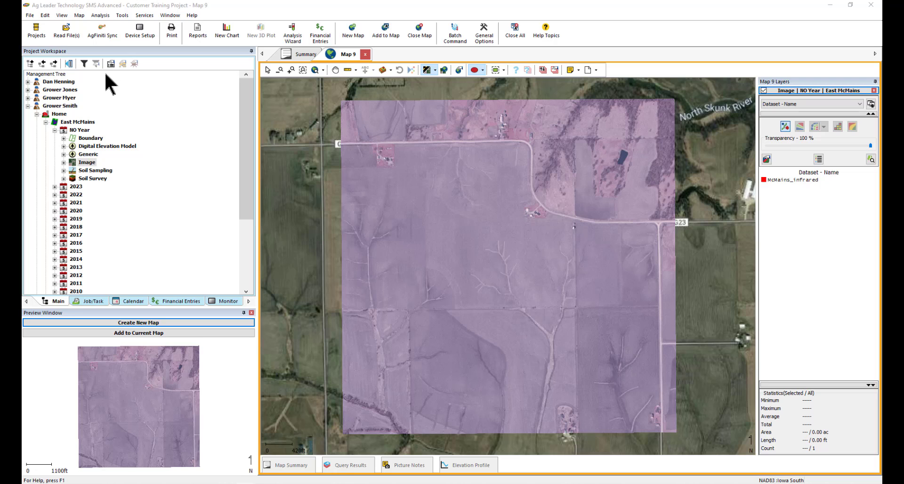
- Start another new Management Zone Layer over the McMains_infrared image
left_click(30, 15)
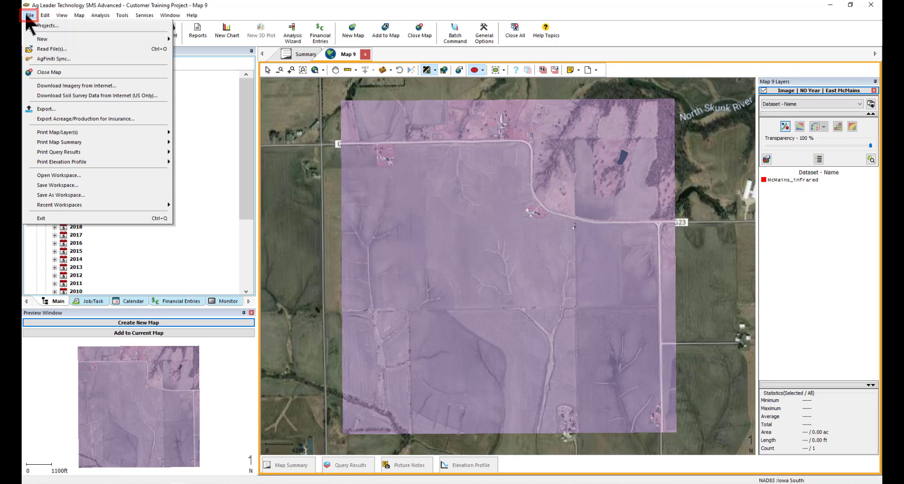
mouse_move(76, 40)
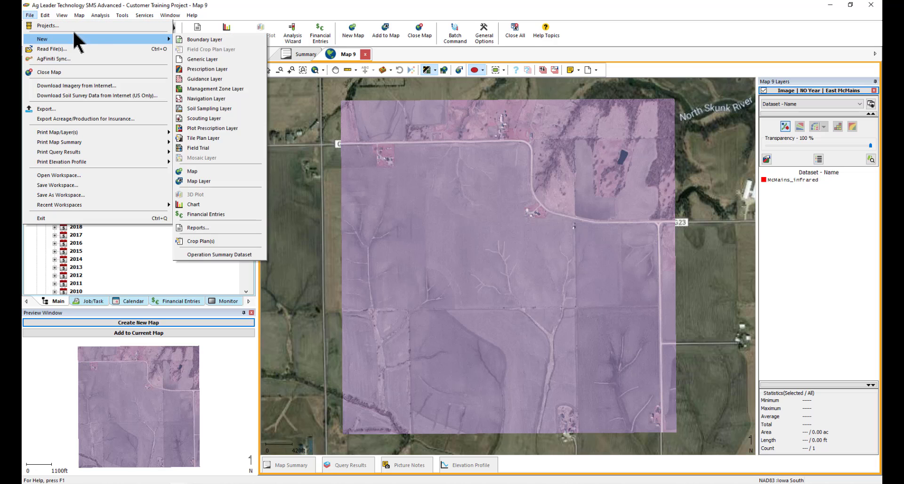
left_click(221, 89)
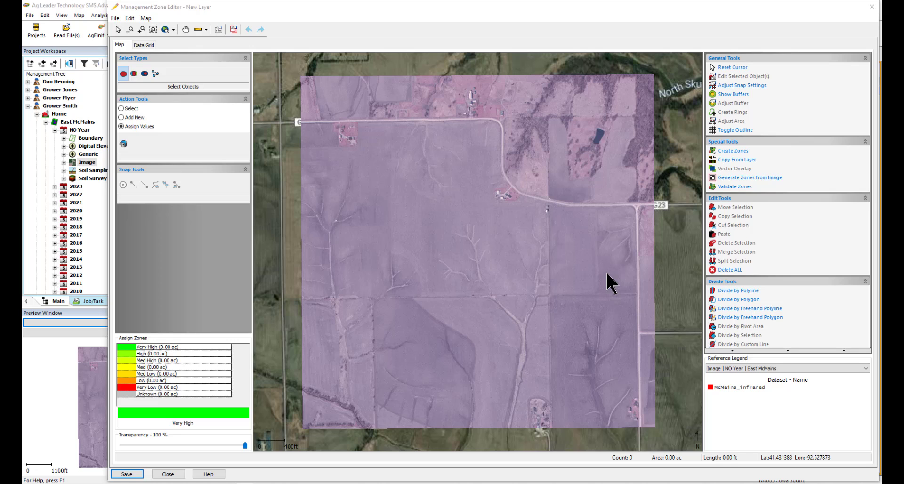
- Generate zones from the East McMains infrared image layer, briefly previewing it in grayscale
left_click(777, 178)
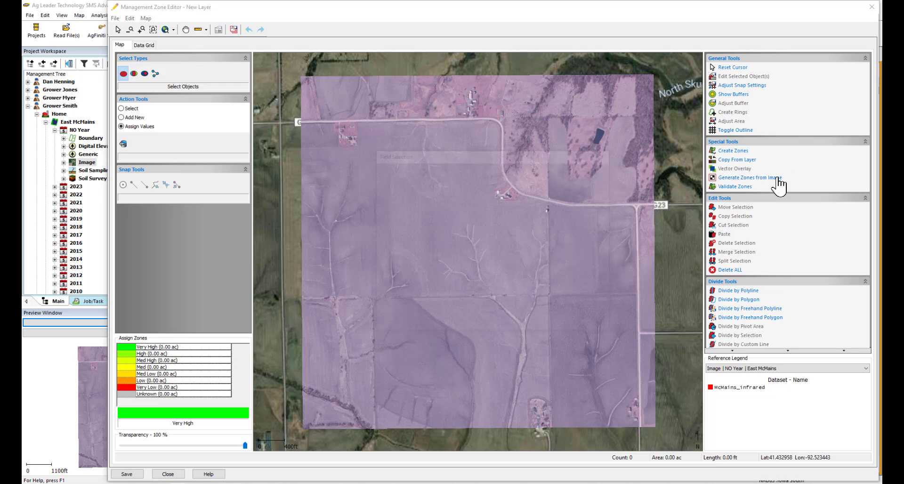
left_click(521, 325)
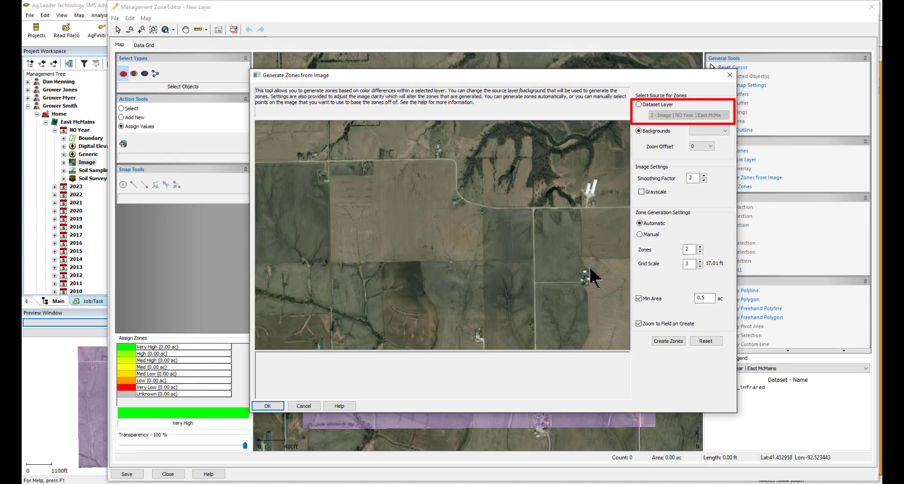
left_click(639, 104)
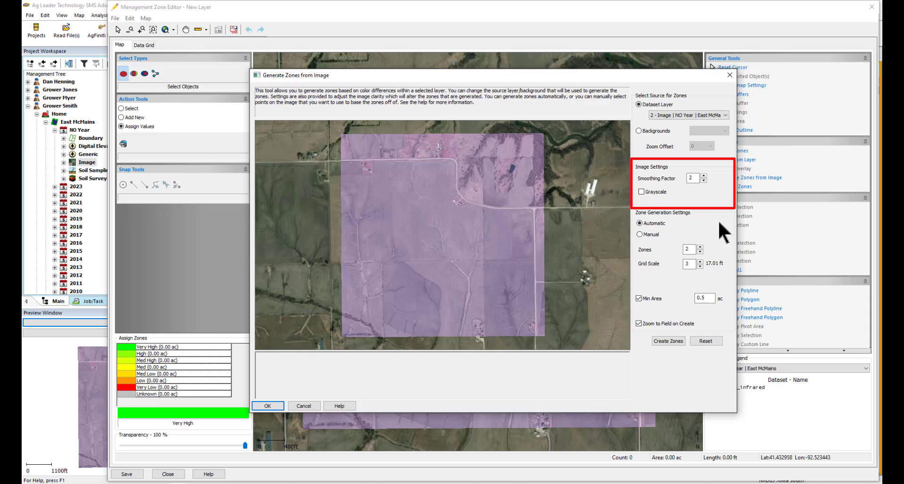
left_click(642, 192)
left_click(641, 191)
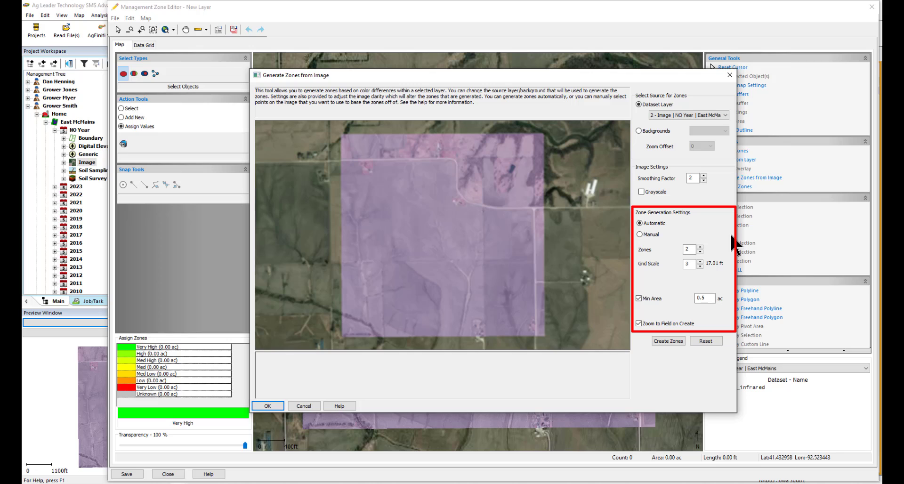
- Switch image zone generation to Manual with 3 zones and reset the placed points
left_click(640, 234)
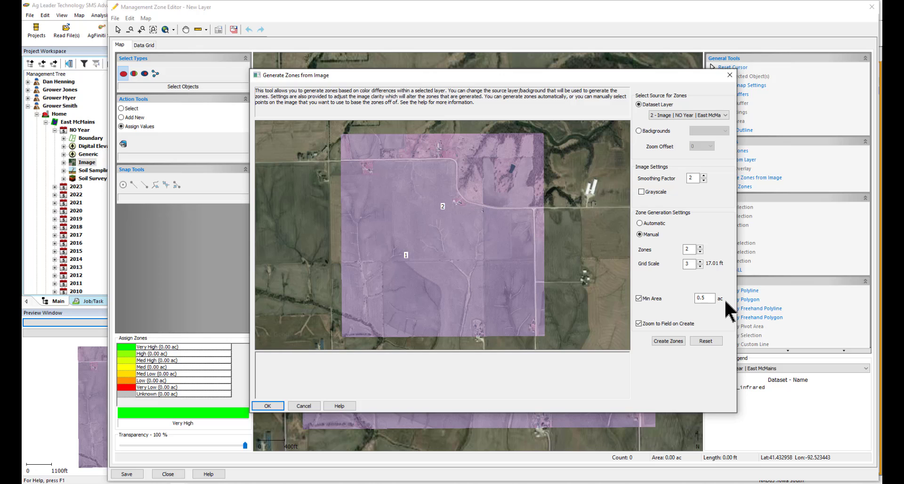
left_click(706, 340)
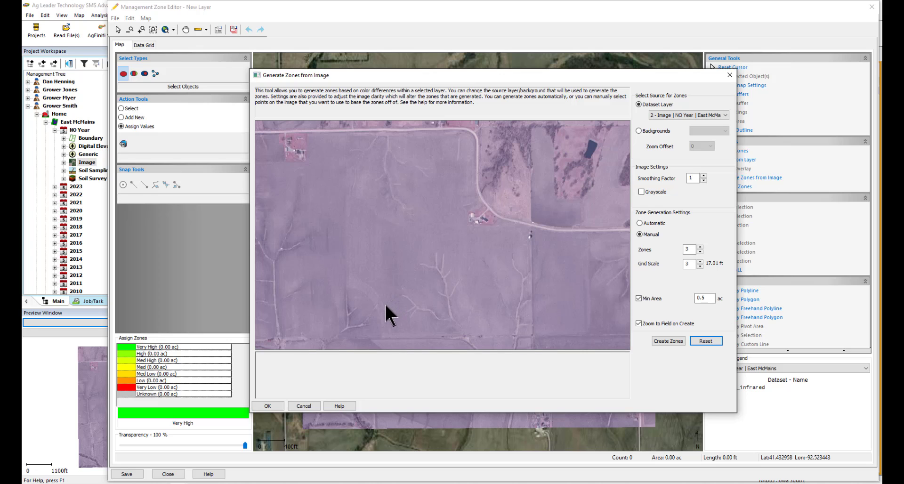
- Create three zones from marked image points and rate them Very High, Med and Low
left_click(354, 321)
left_click(662, 340)
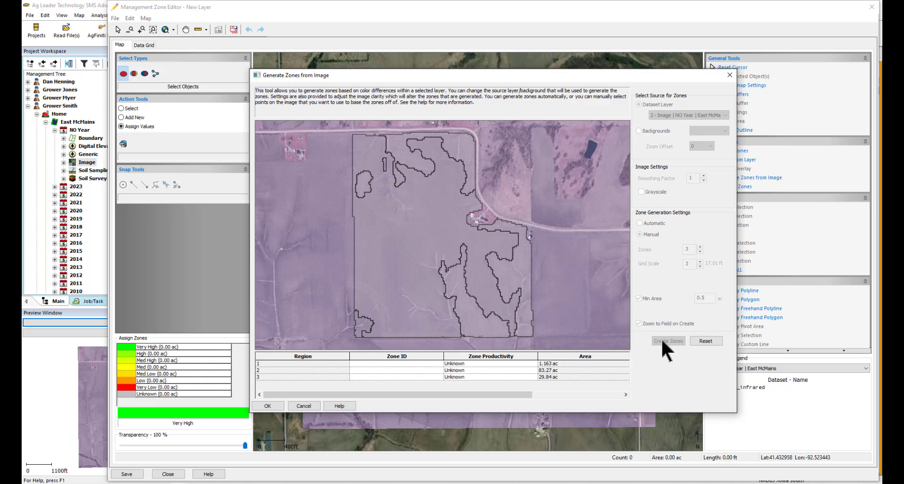
left_click(467, 363)
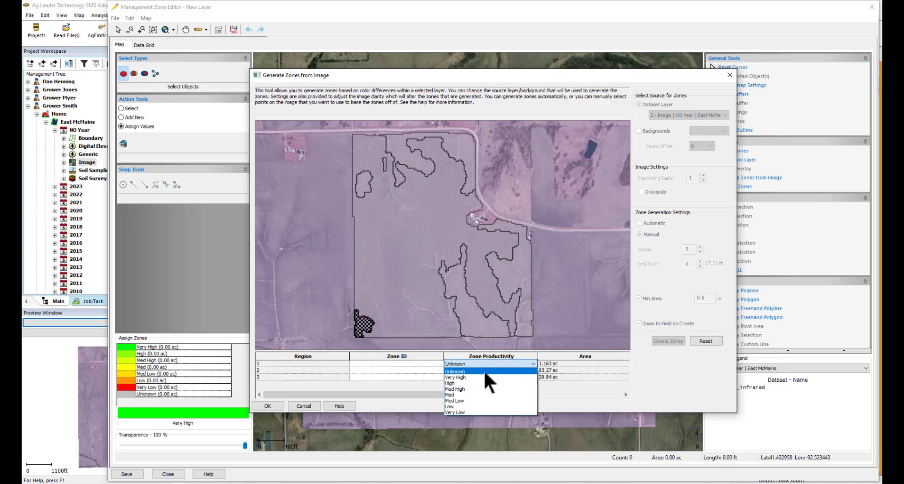
left_click(489, 377)
left_click(497, 370)
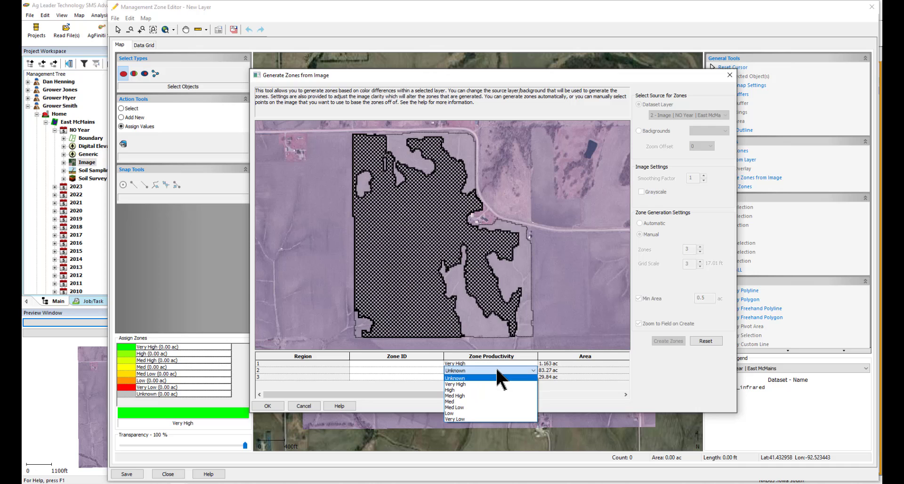
key("Down")
left_click(471, 401)
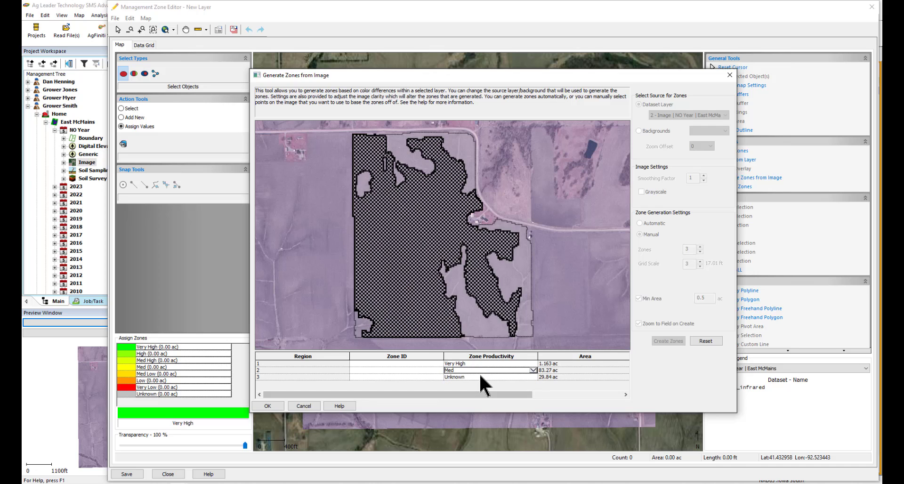
left_click(480, 375)
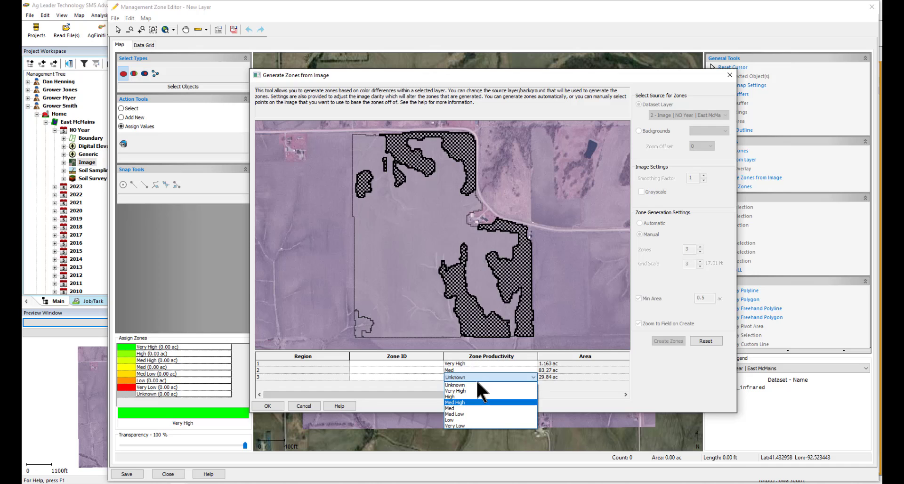
left_click(460, 420)
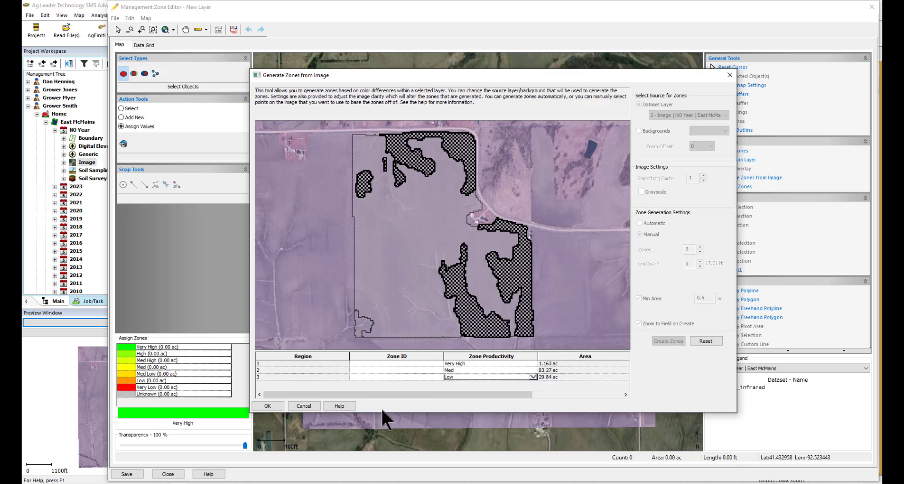
- Apply the three zones (114.28 ac total) and save the layer under East McMains with NO Year
left_click(268, 406)
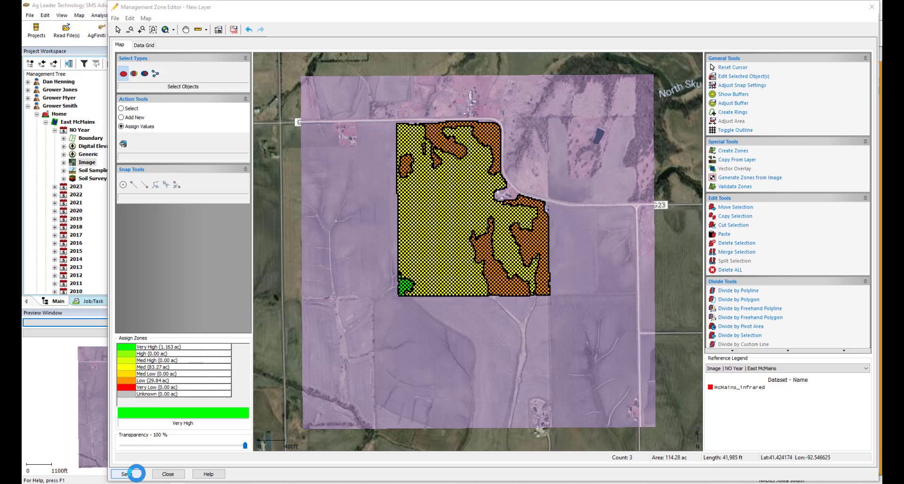
left_click(136, 473)
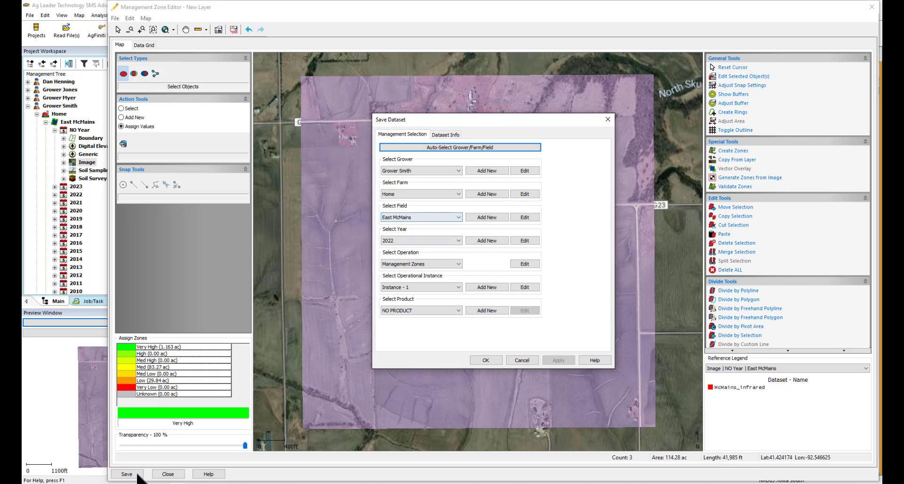
left_click(457, 240)
left_click(437, 249)
left_click(485, 360)
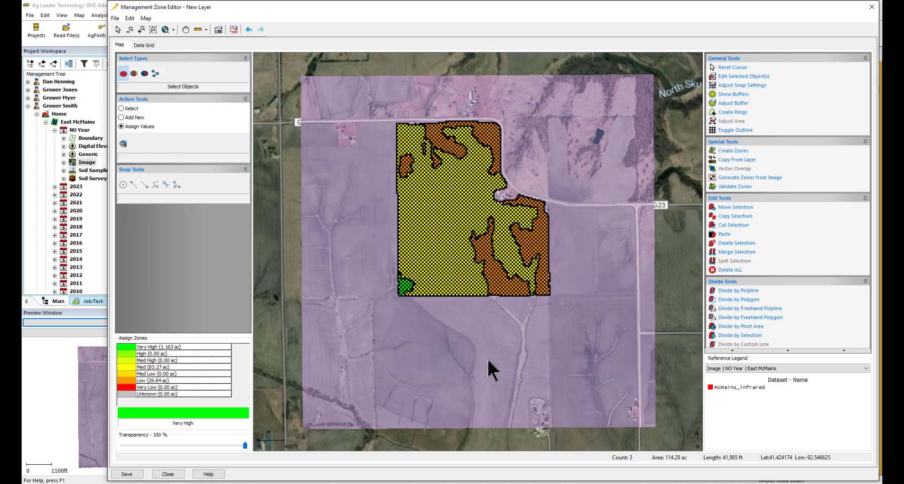